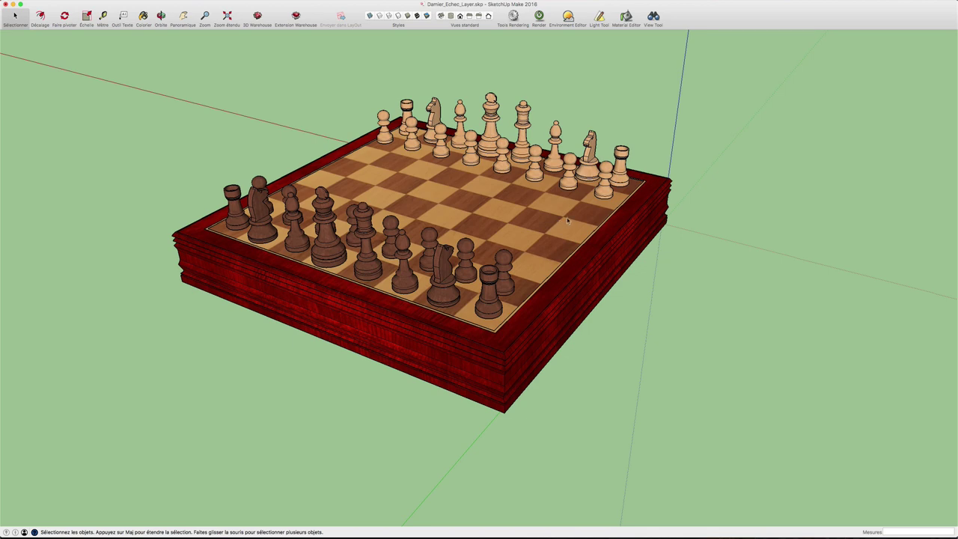
Step: Orbit the view slightly around the Damier_Echec_Layer chessboard model
middle_click_drag(569, 218, 570, 214)
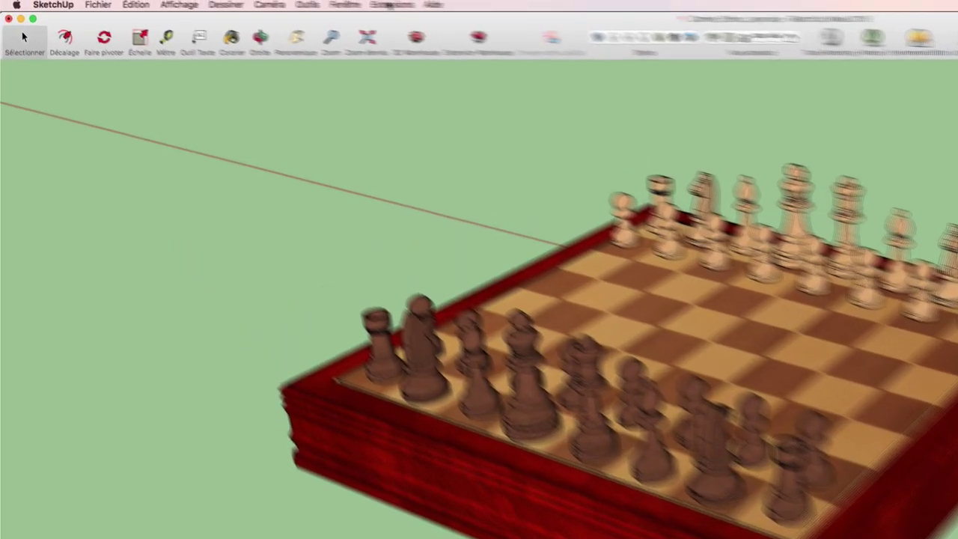
left_click(442, 8)
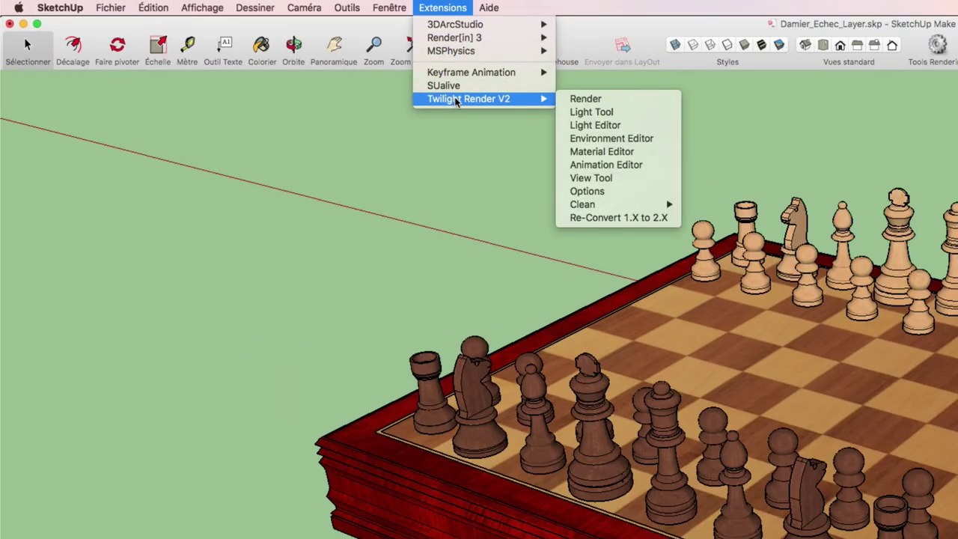
mouse_move(468, 99)
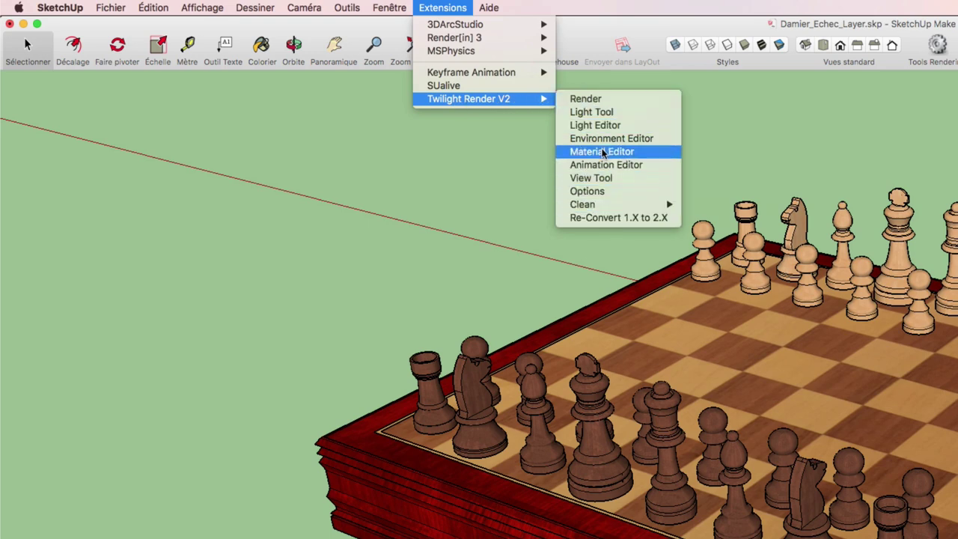
left_click(760, 118)
key("o")
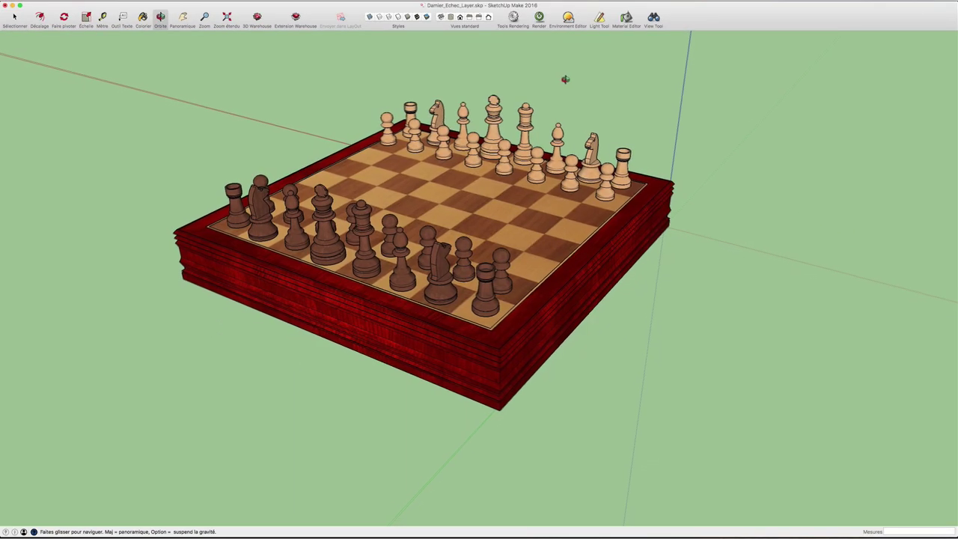
left_click_drag(565, 79, 570, 81)
key("space")
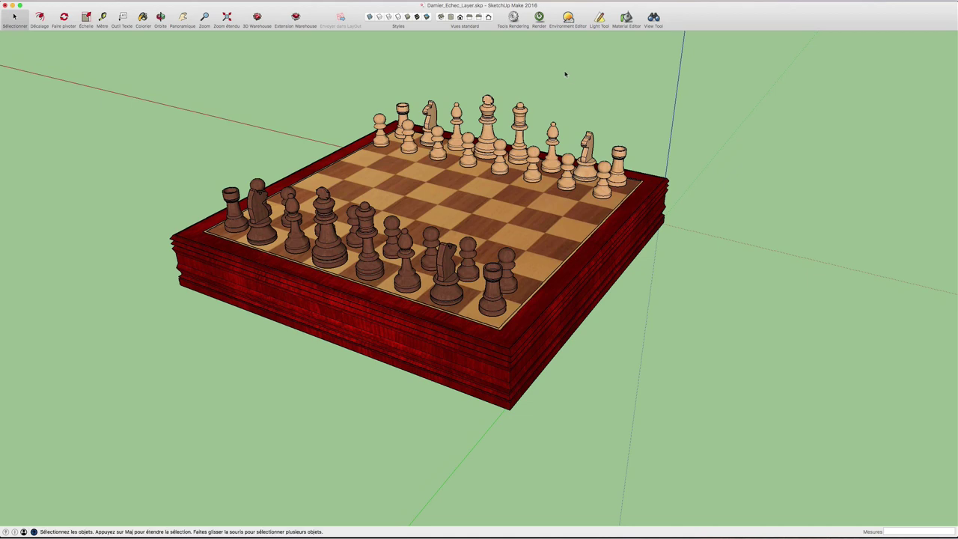
left_click(538, 16)
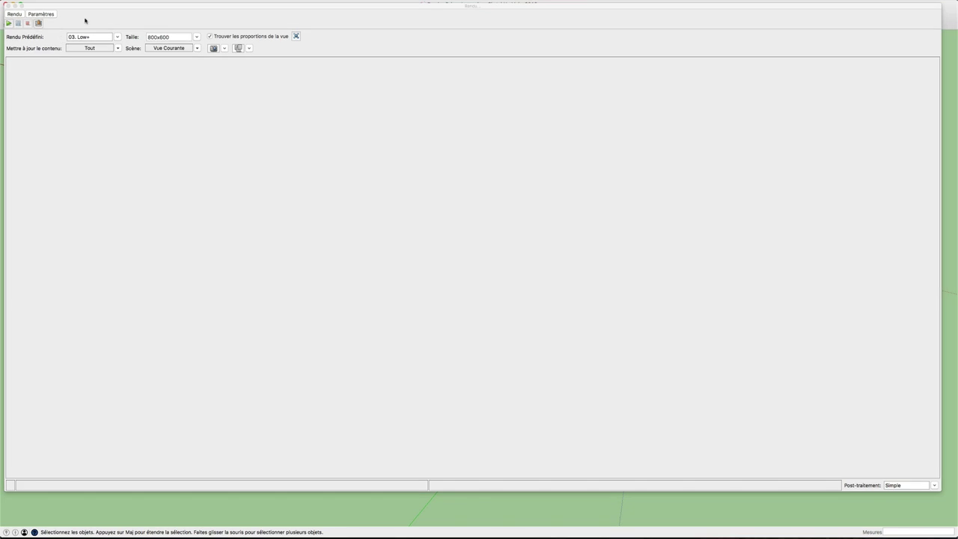
Step: Show the Twilight Render quality presets list, with 03. Low+ in force at 800x600
left_click(116, 37)
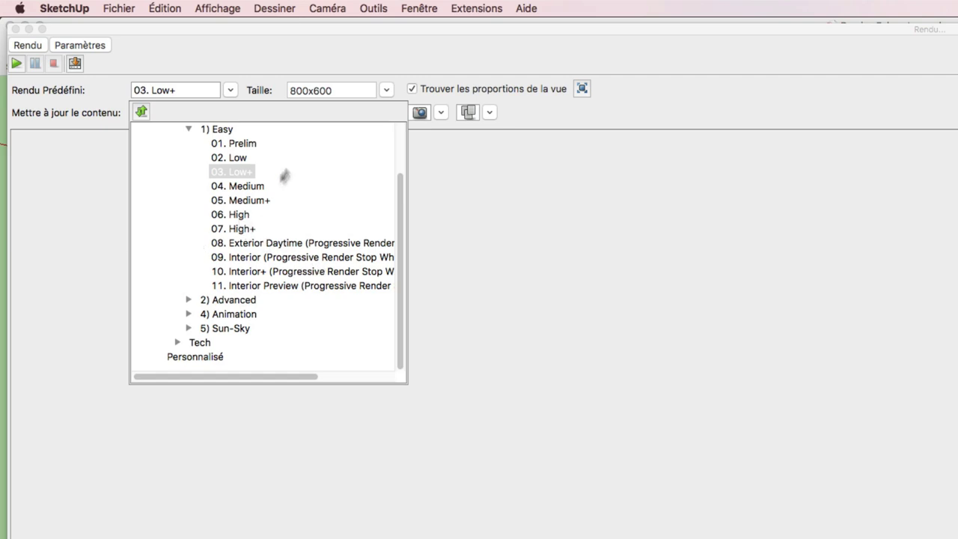
Step: Fit the Twilight render size to the viewport proportions, giving 2560x1306
left_click(304, 54)
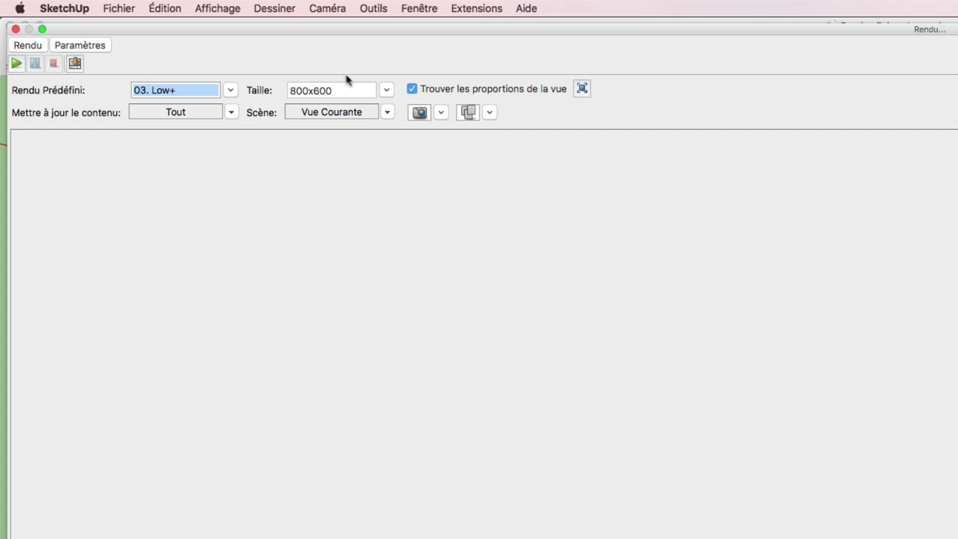
left_click(387, 90)
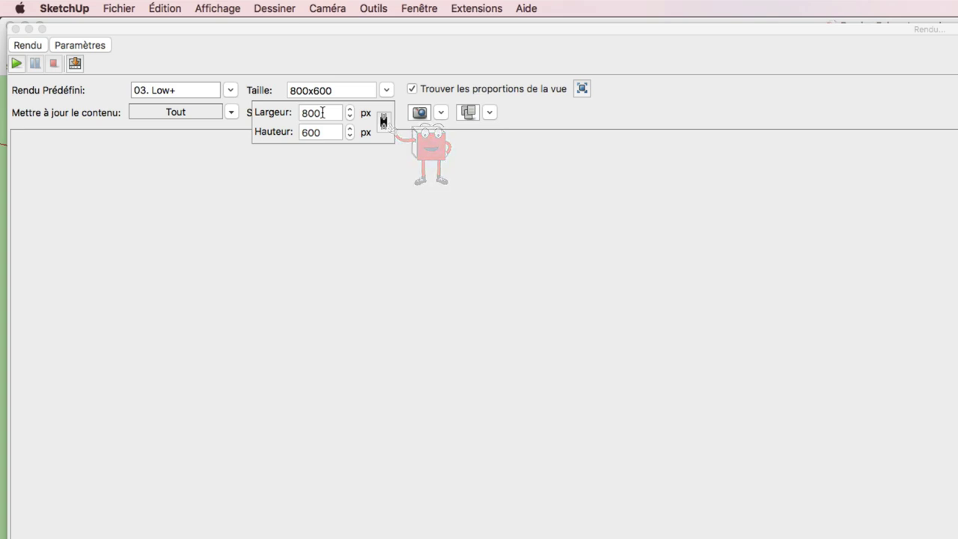
left_click(367, 70)
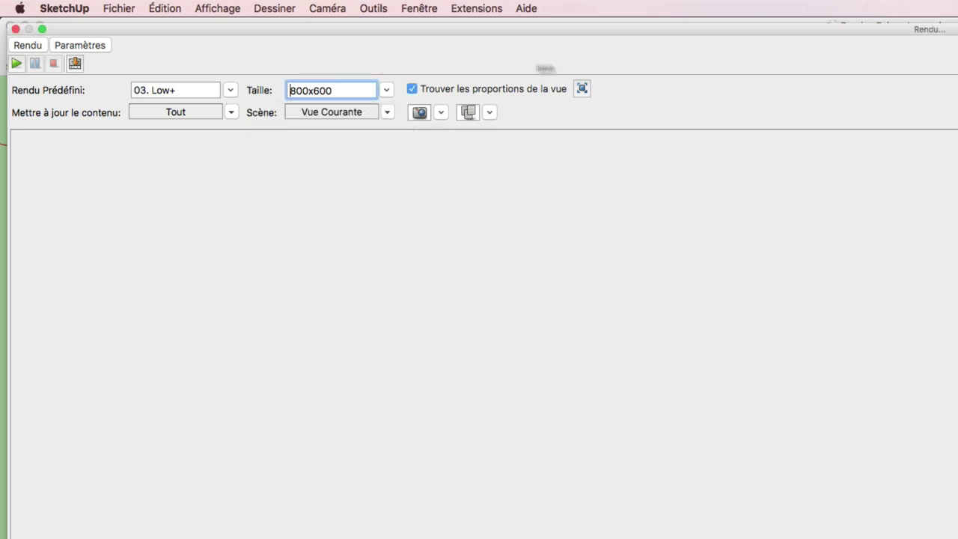
left_click(583, 89)
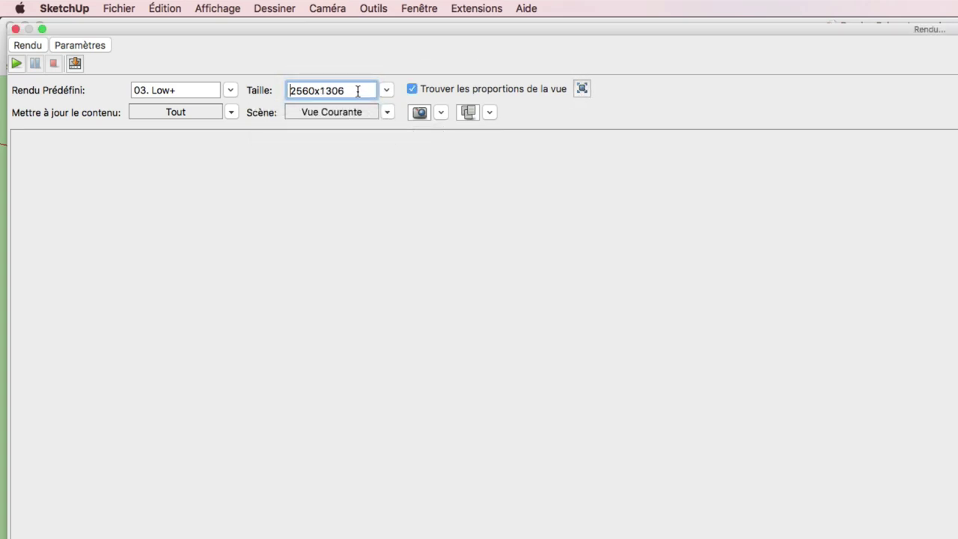
left_click_drag(358, 92, 289, 91)
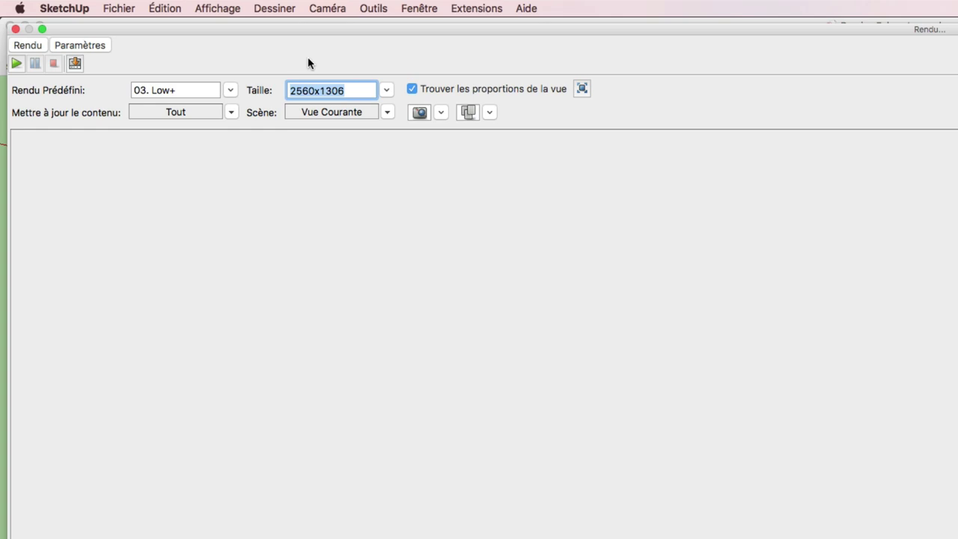
Step: Leave content updates on Tout and close the Twilight Render window
left_click(231, 113)
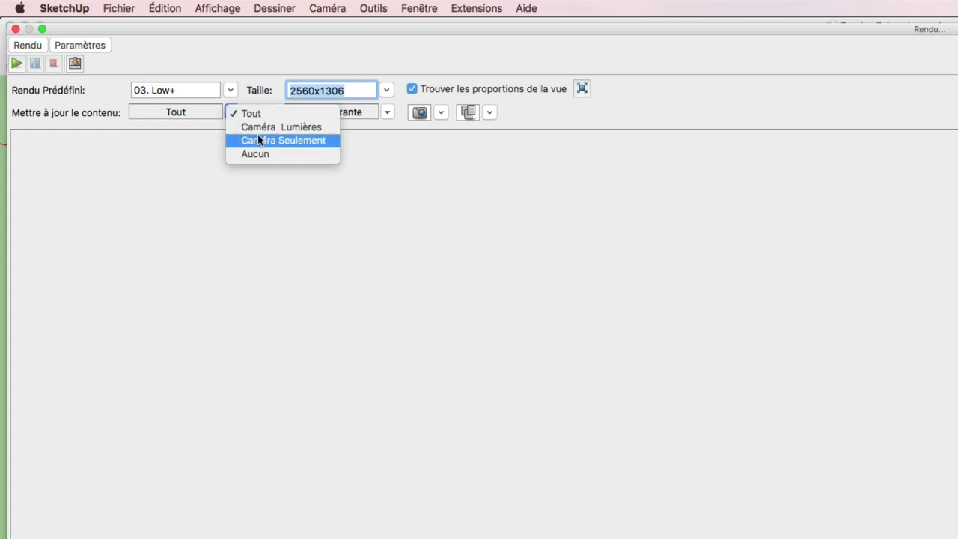
left_click(285, 52)
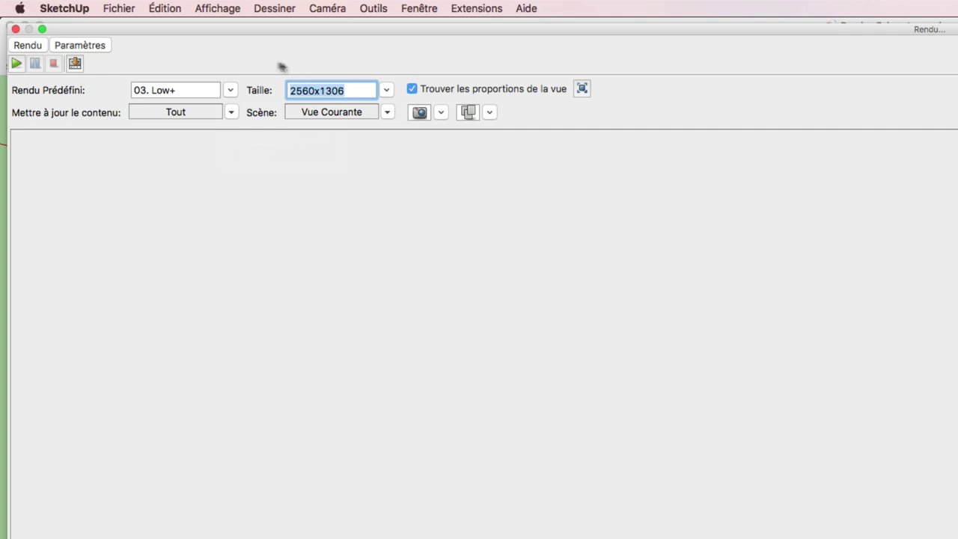
left_click(16, 29)
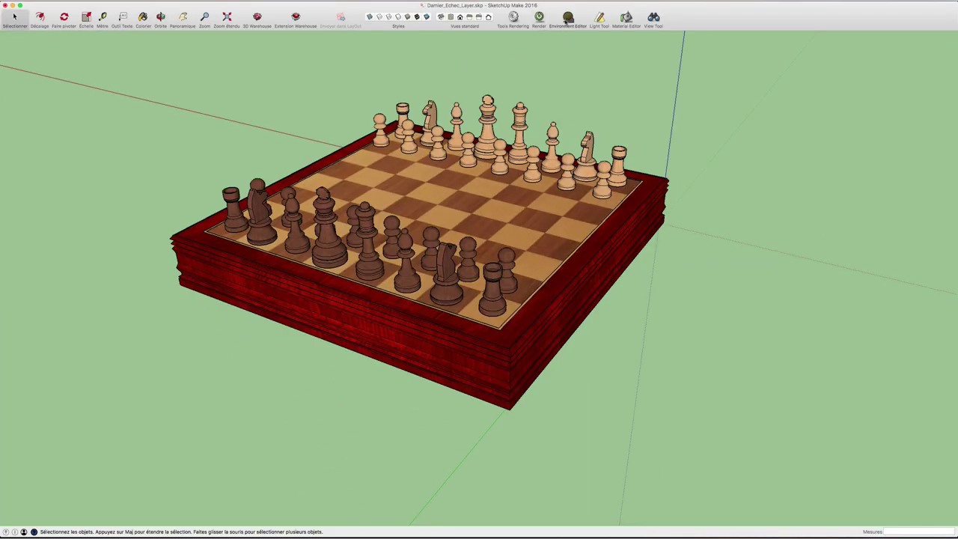
Step: Open the Environment Editor with live preview and list sky types, keeping Ciel Physique
left_click(566, 21)
left_click_drag(647, 90, 623, 57)
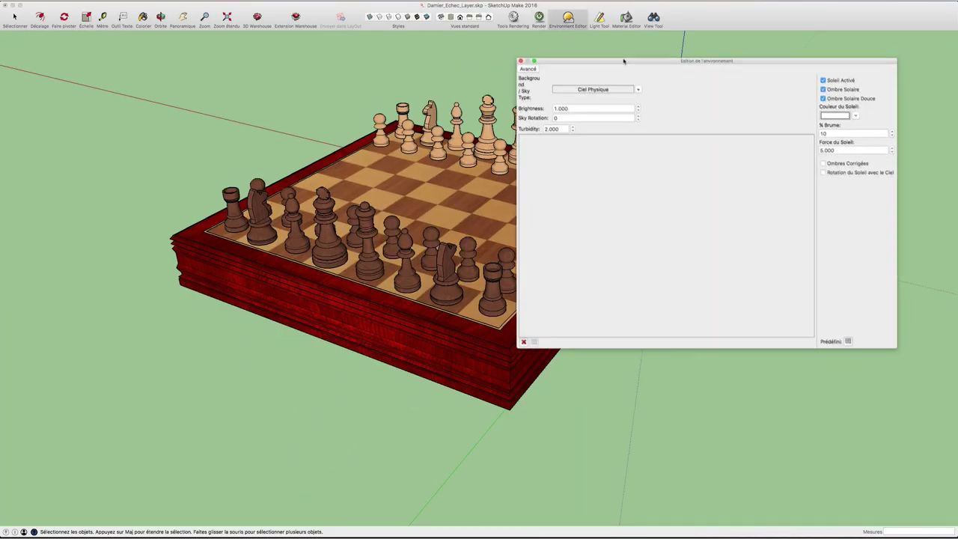
left_click(523, 338)
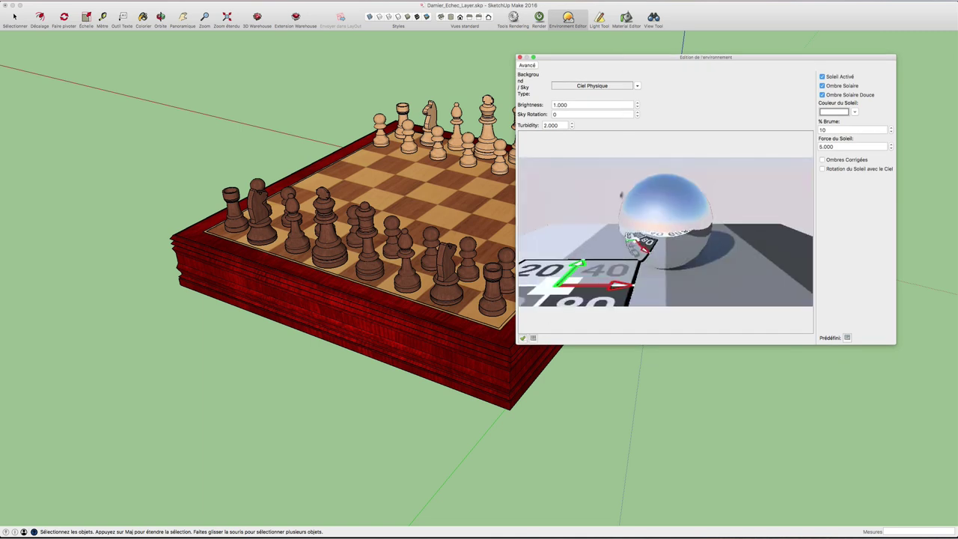
left_click(637, 85)
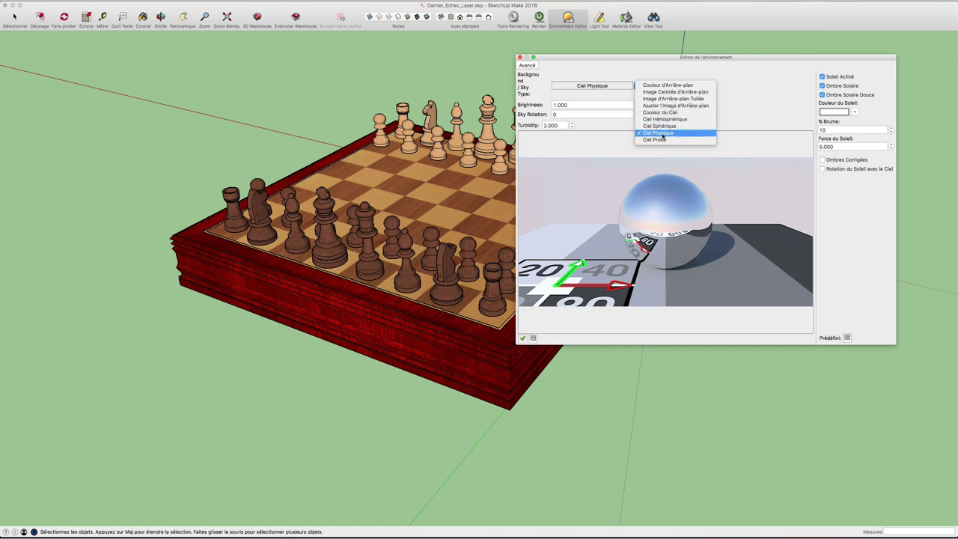
Step: Compare Soleil Activé off and on, leave the sun on, and close the Environment Editor
left_click(723, 101)
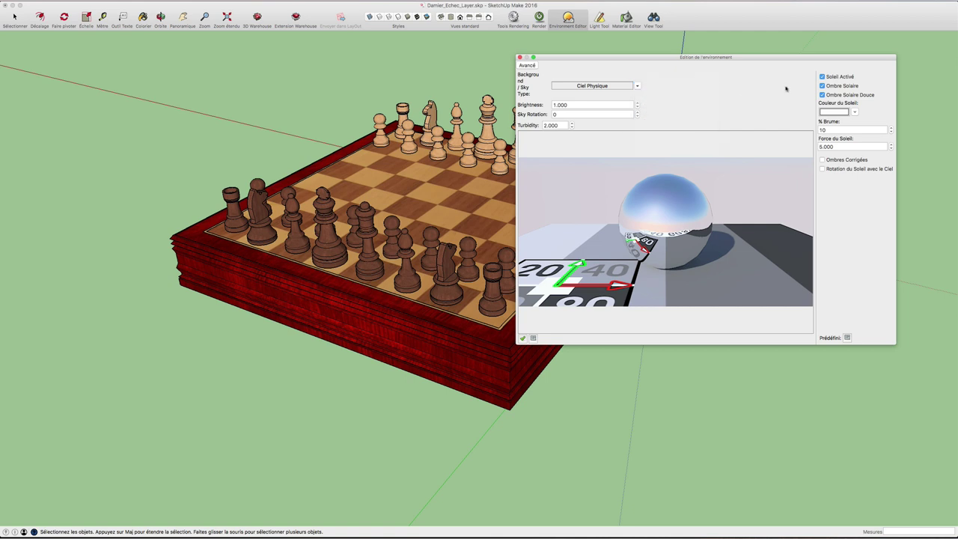
left_click(822, 77)
left_click(822, 78)
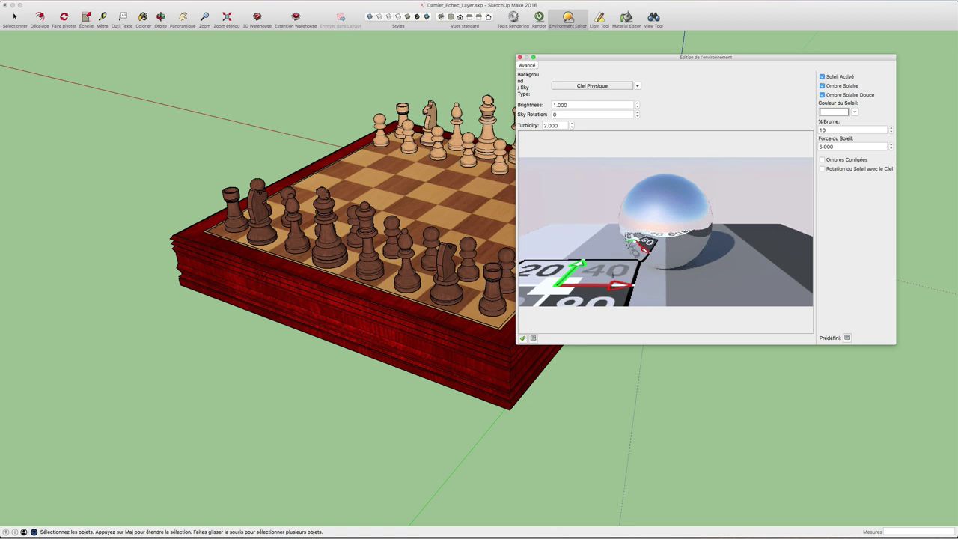
left_click(822, 77)
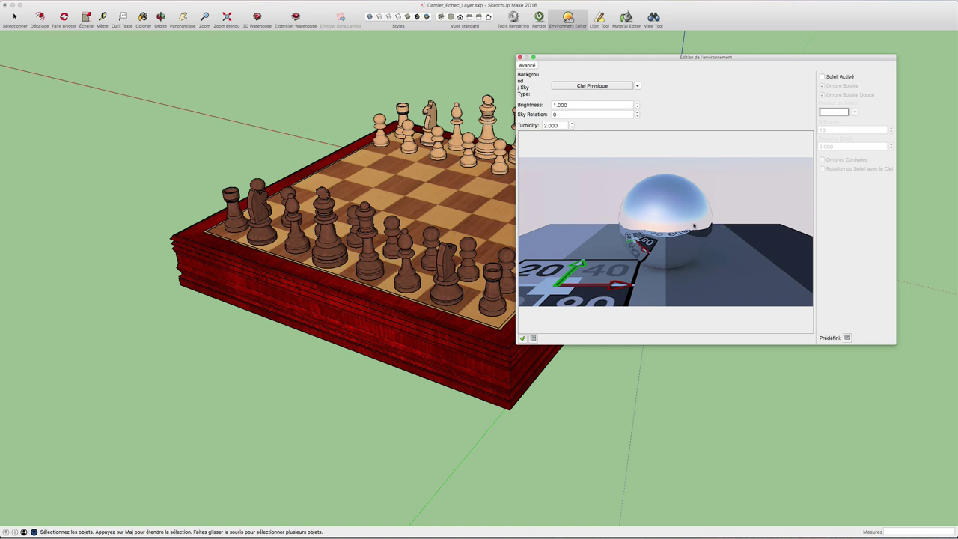
left_click(822, 77)
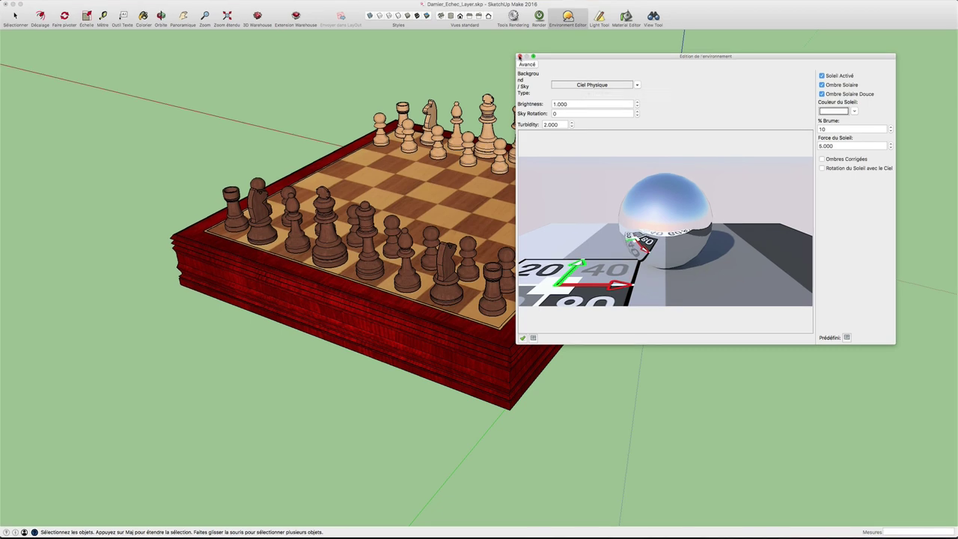
left_click(519, 57)
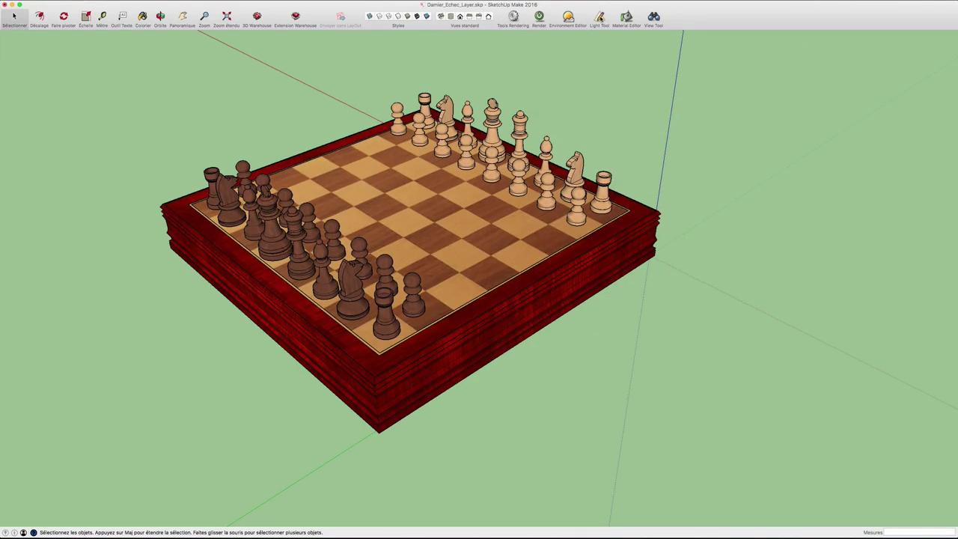
Step: Place a Twilight point light above the chessboard's right side
left_click(600, 17)
left_click_drag(787, 57, 776, 58)
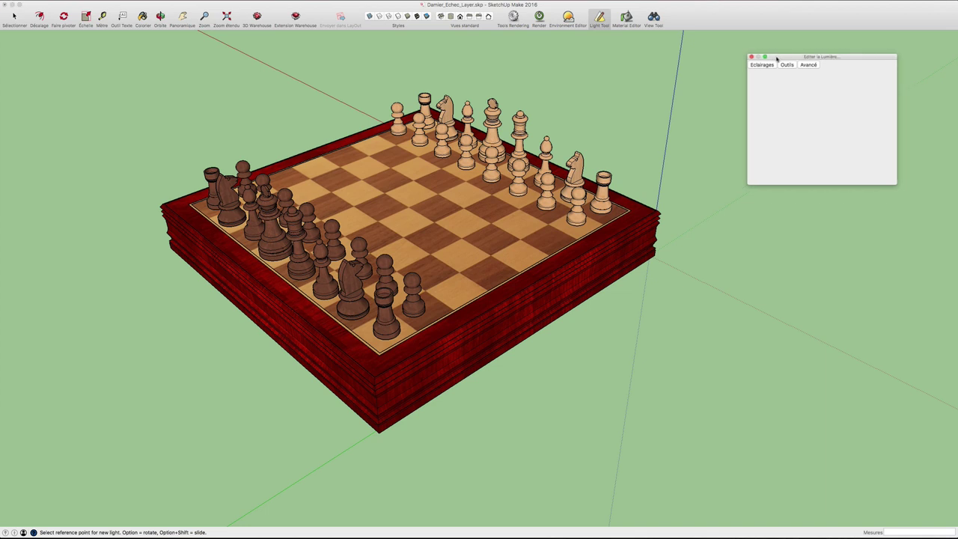
left_click(614, 123)
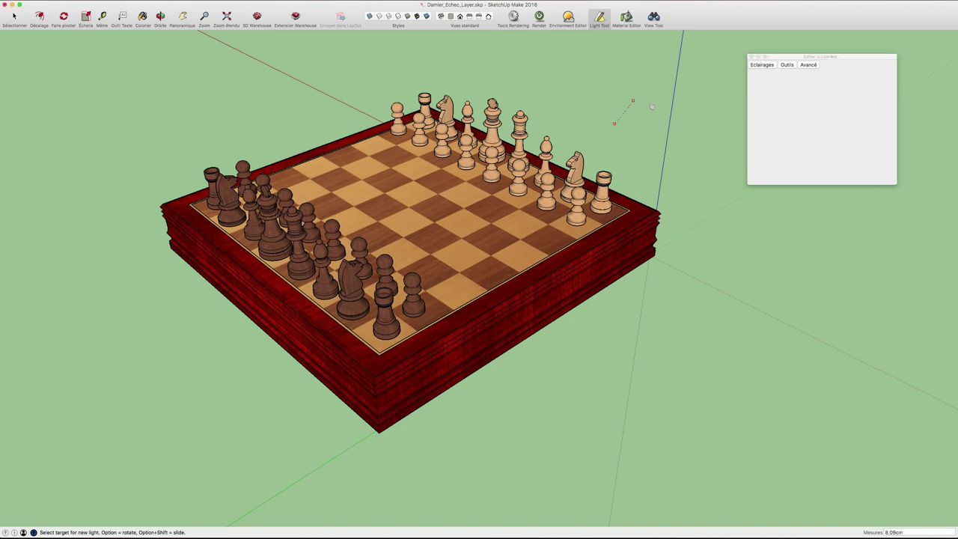
left_click(661, 114)
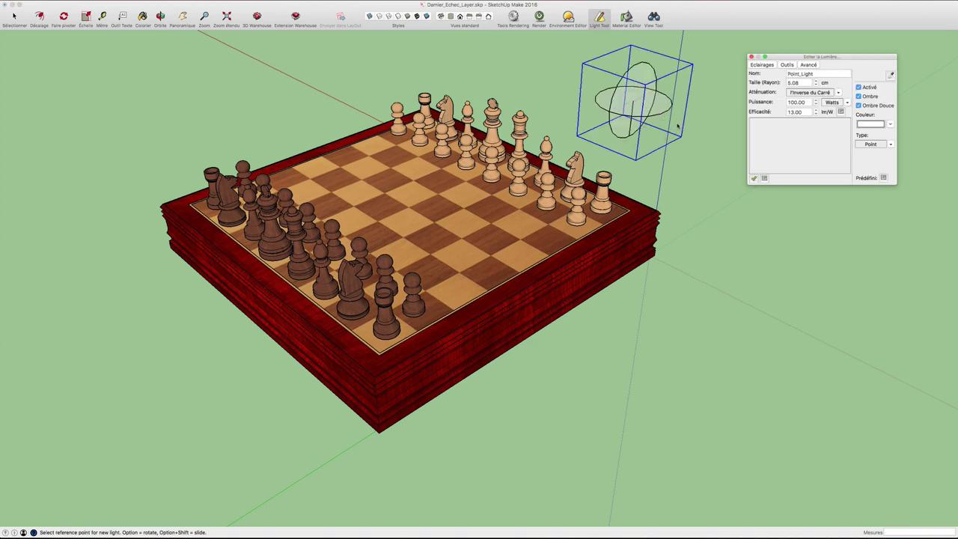
middle_click_drag(613, 105, 673, 123)
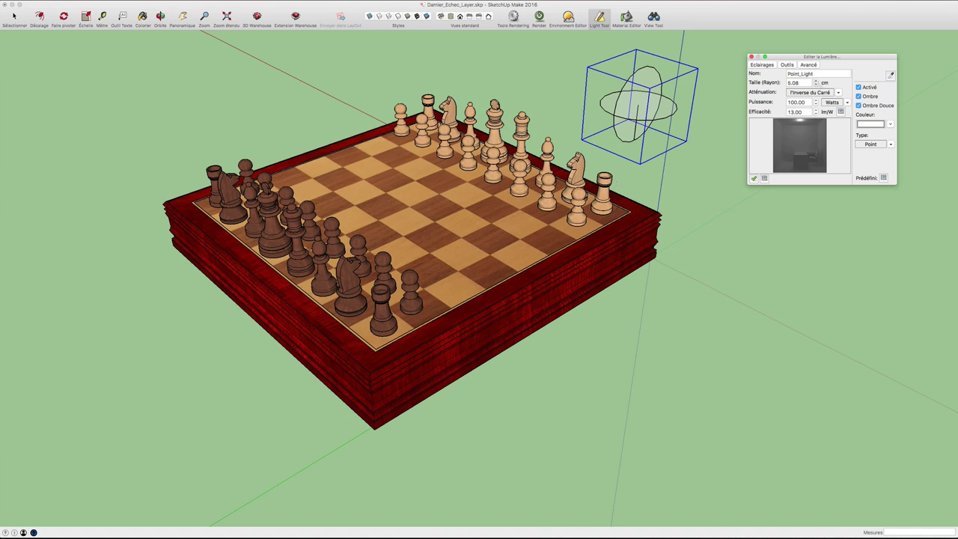
Step: Keep the light type as Point, close Éditer la Lumière, and return to Select
left_click(891, 146)
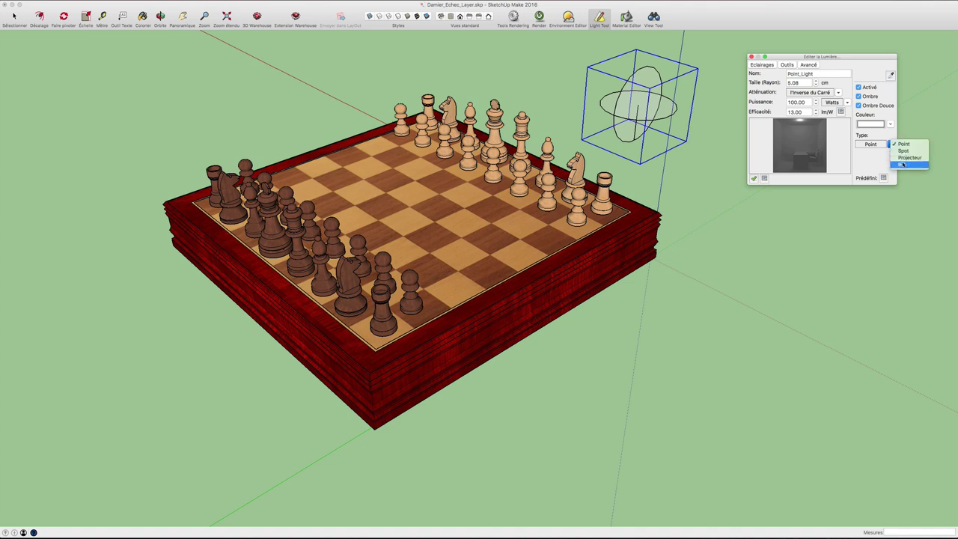
left_click(878, 158)
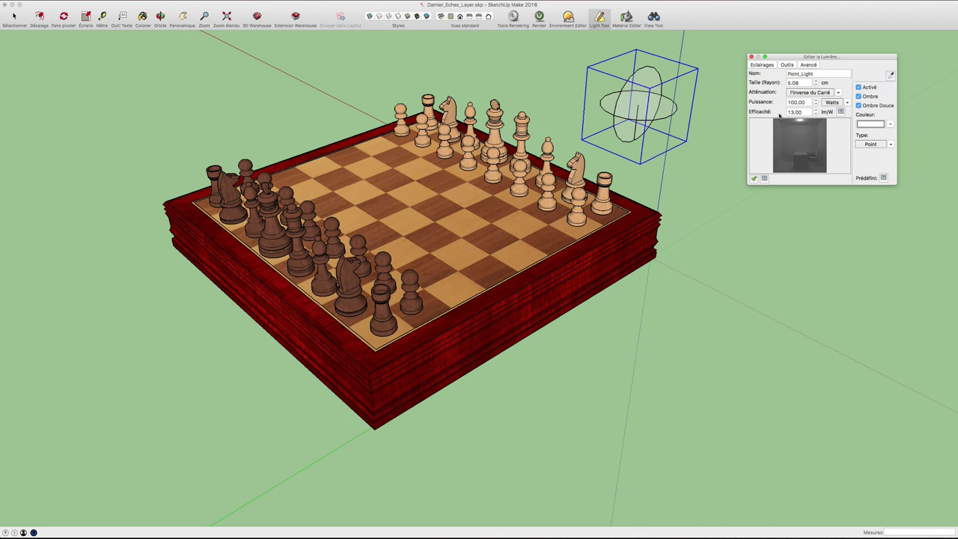
left_click_drag(807, 58, 782, 85)
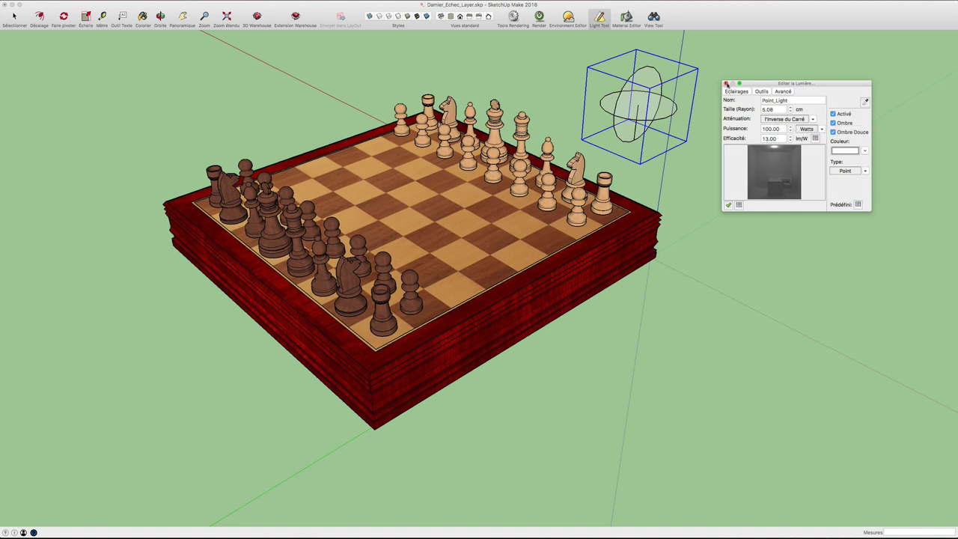
left_click(725, 84)
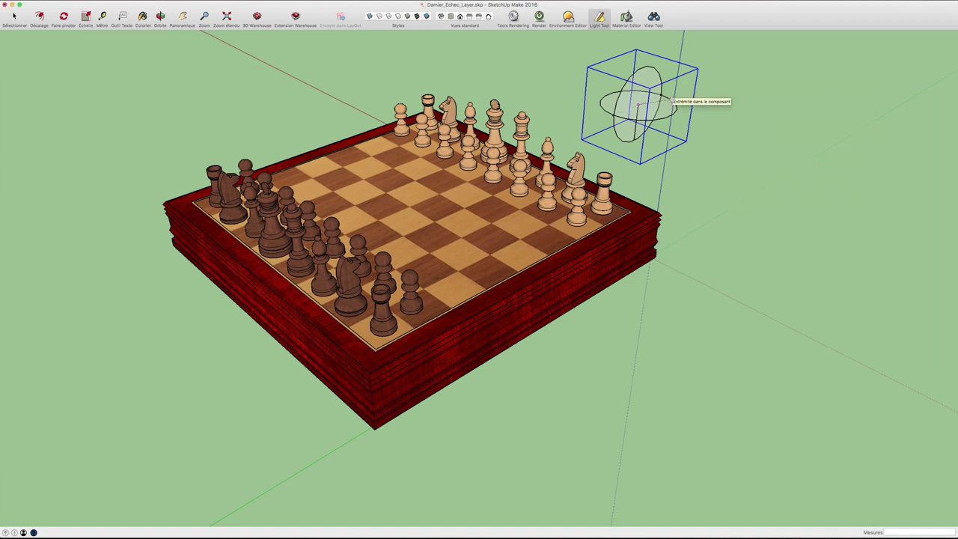
key("space")
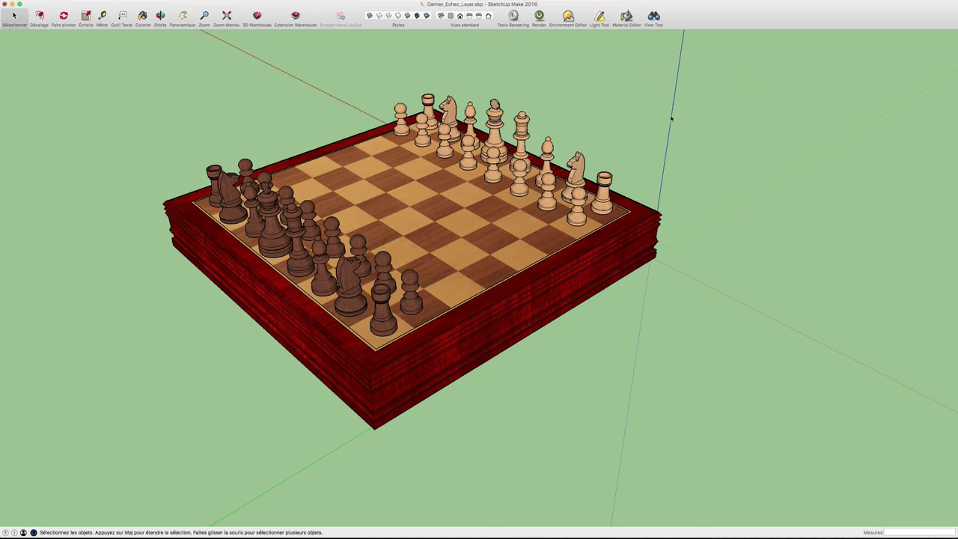
Step: Render the material preview on a cube scene in an enlarged Twilight material editor
left_click(625, 15)
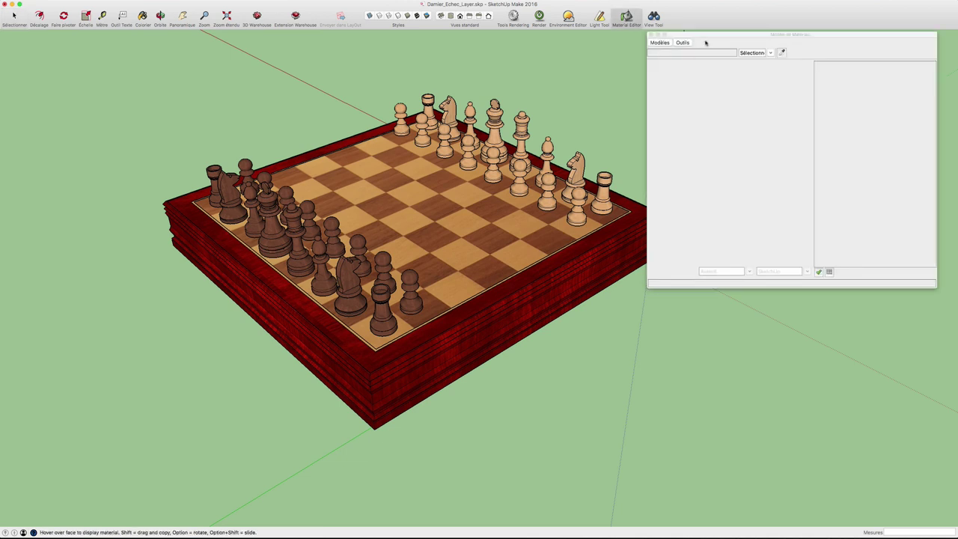
left_click_drag(709, 36, 720, 36)
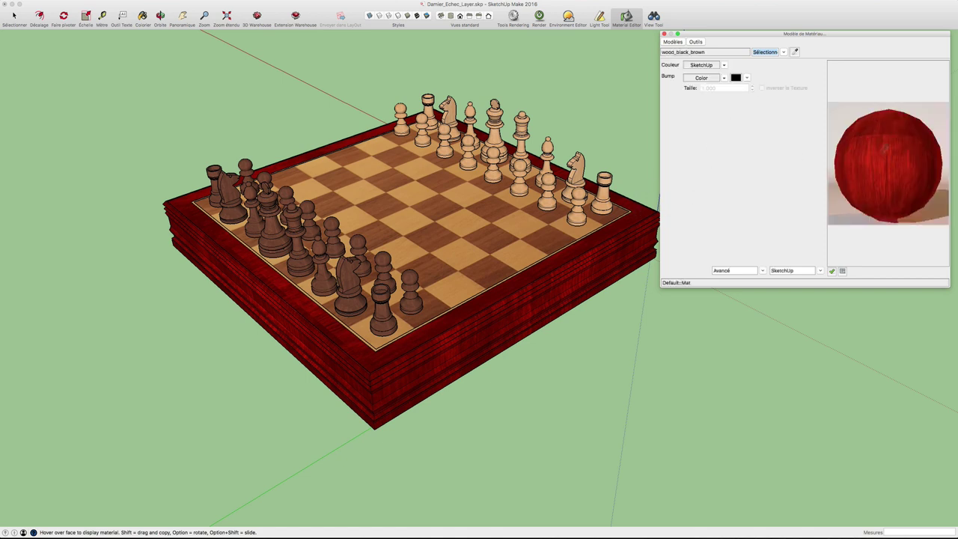
left_click(842, 271)
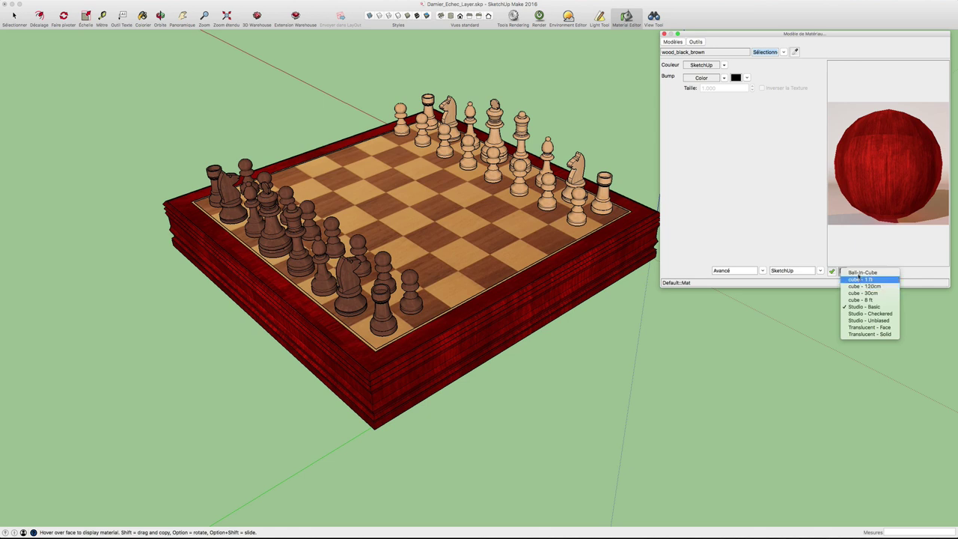
left_click(862, 275)
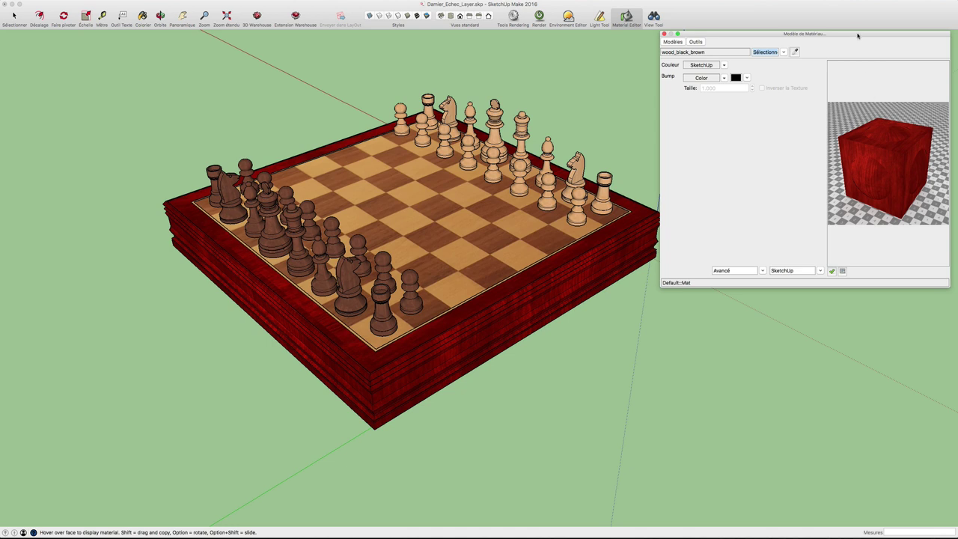
left_click_drag(858, 37, 775, 42)
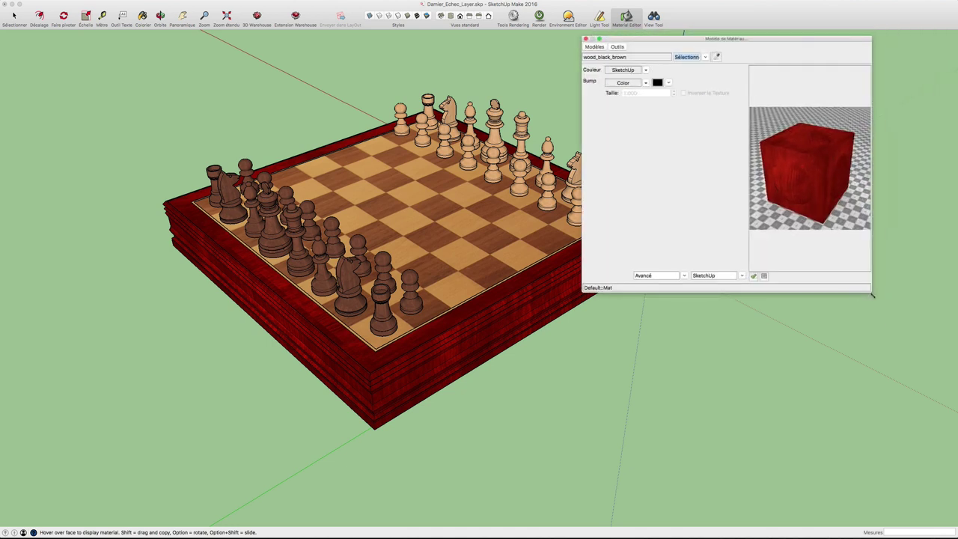
left_click_drag(872, 296, 944, 385)
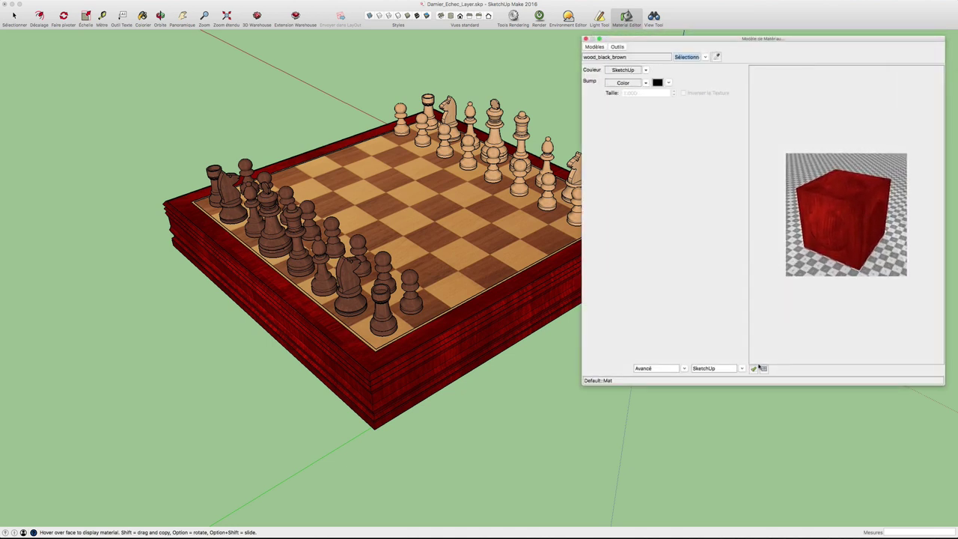
left_click(754, 369)
left_click(595, 47)
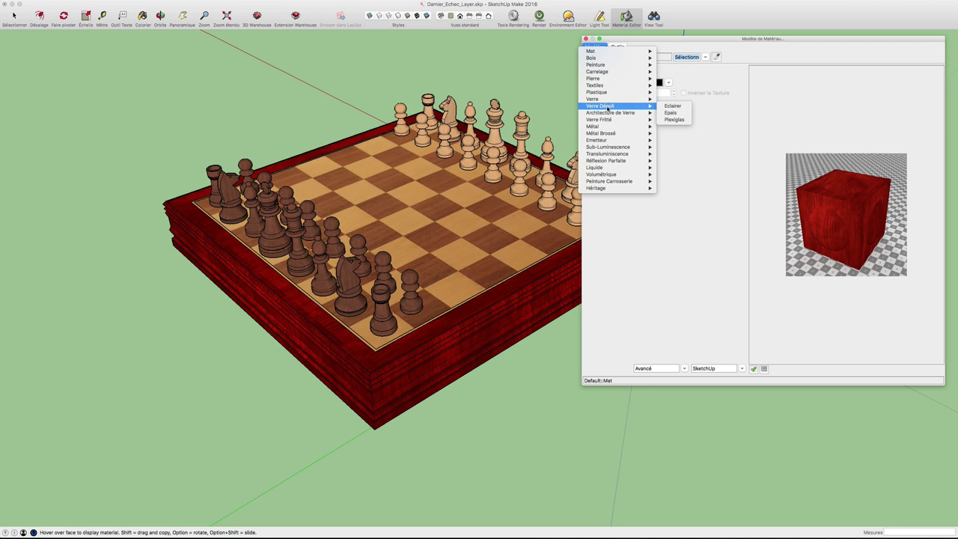
Step: Set wood_black_brown to Modèles > Bois > Satiné, with IOR 1.500 and Brillance 30.000
left_click(649, 46)
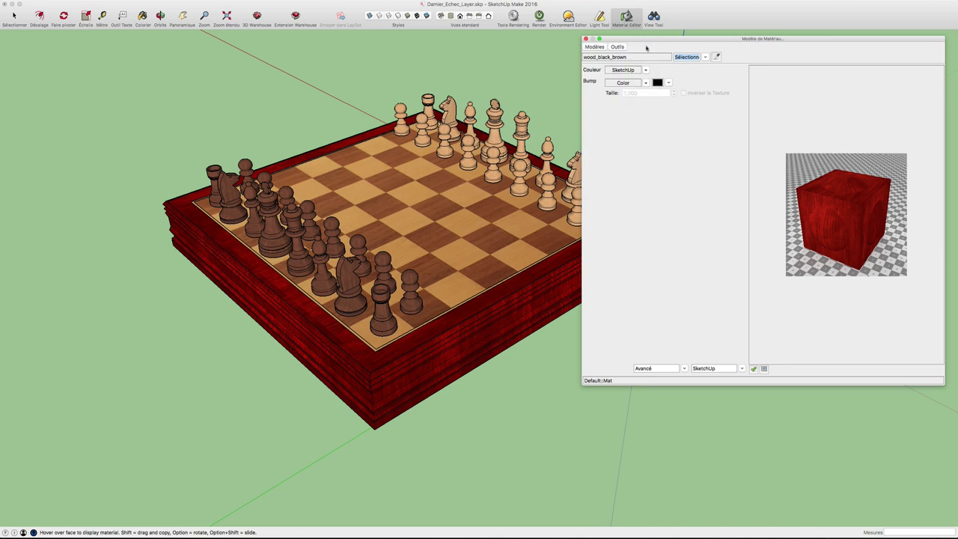
left_click(594, 48)
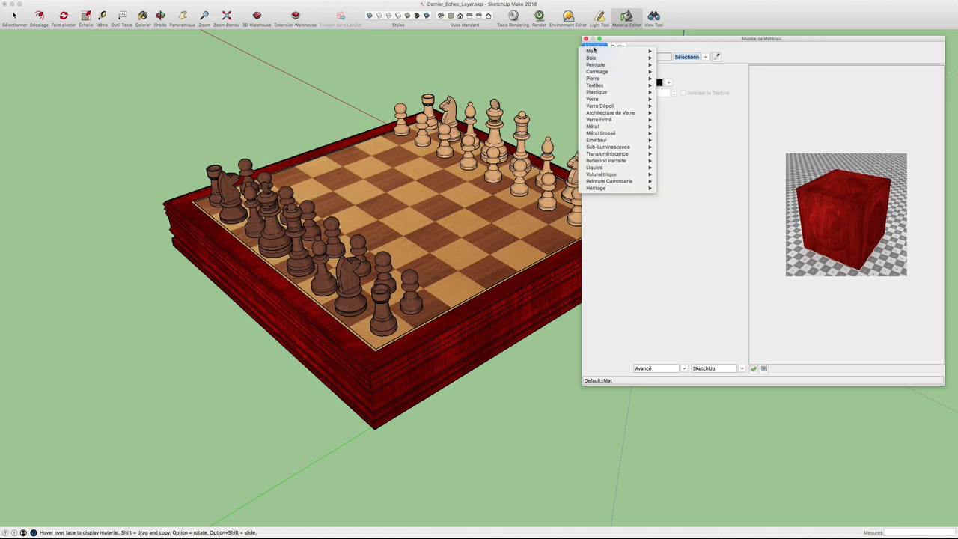
mouse_move(591, 57)
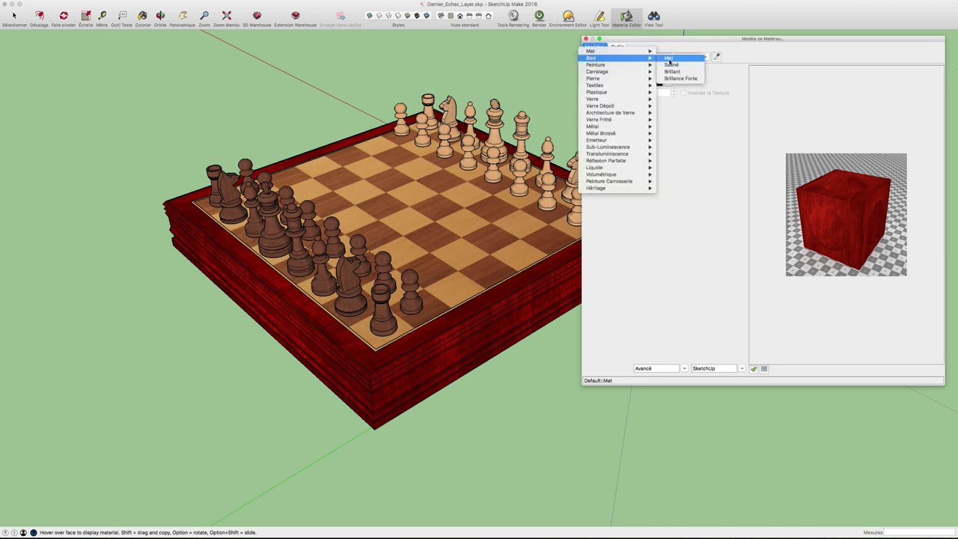
left_click(671, 65)
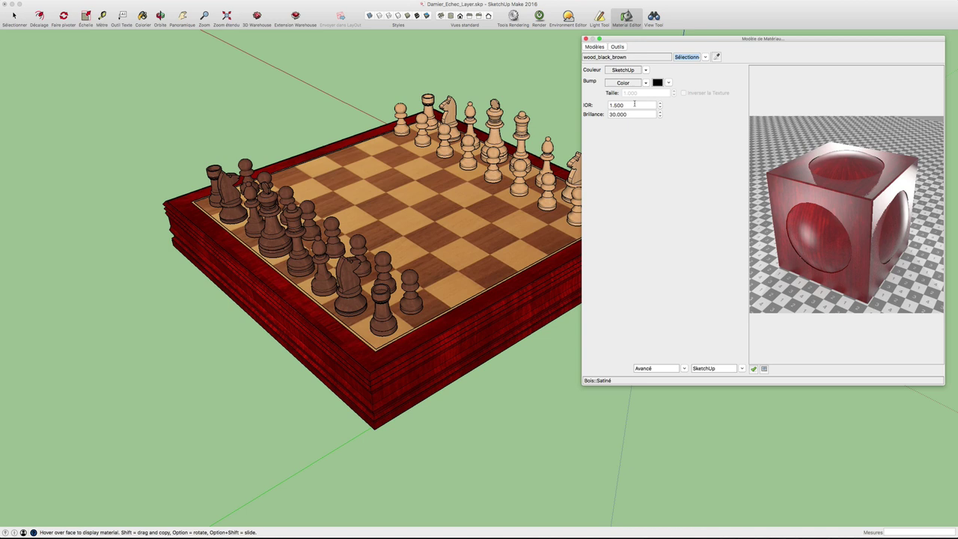
left_click(594, 47)
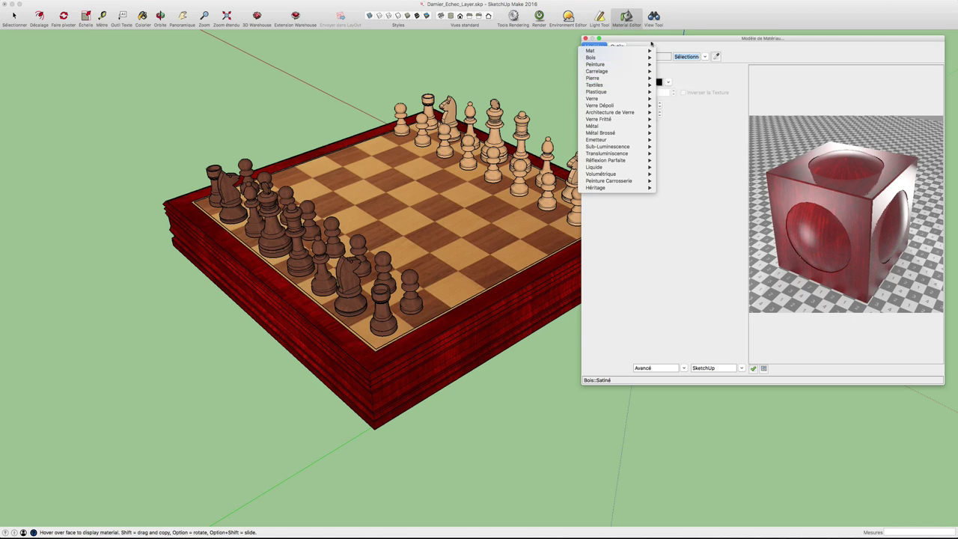
left_click(652, 44)
Step: Orbit the chessboard to a new camera angle with View Tool, then reopen the material editor
left_click(585, 38)
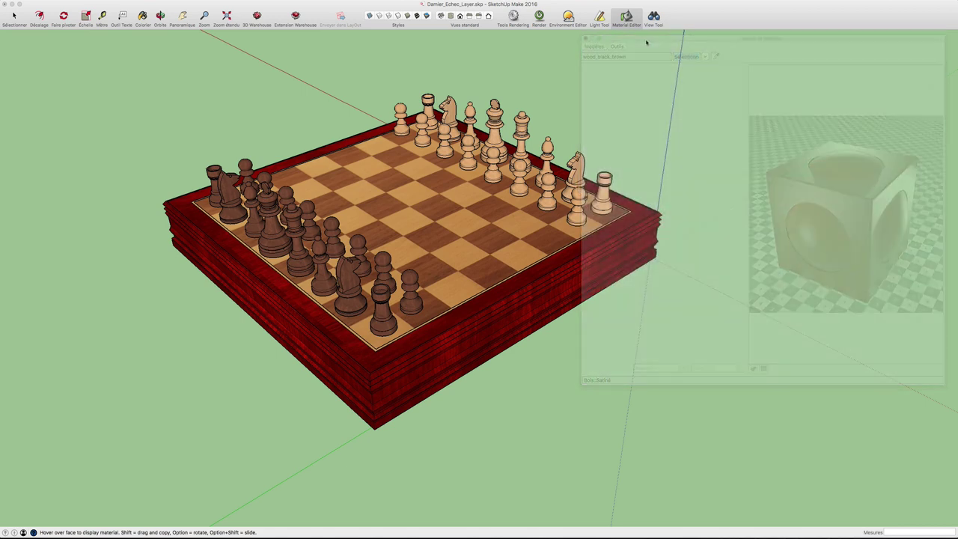
left_click(654, 17)
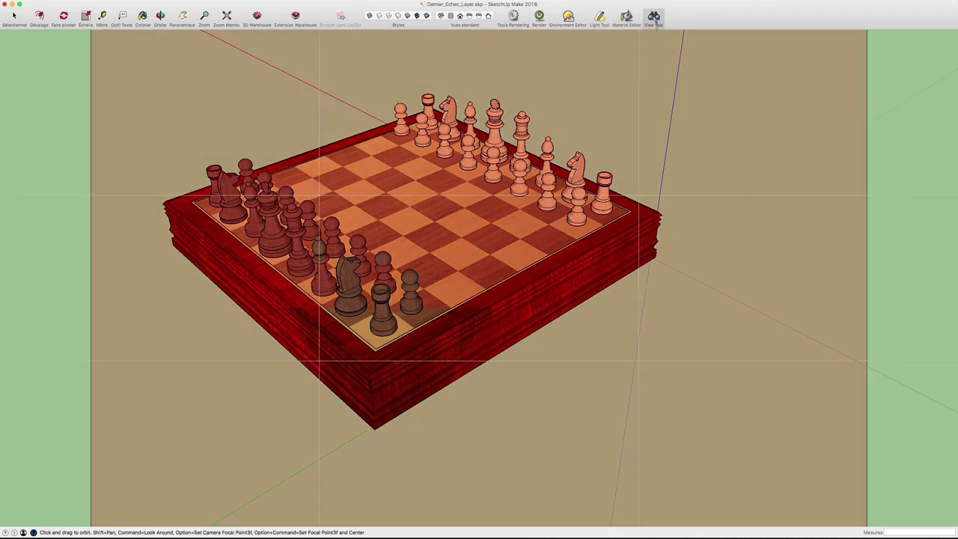
middle_click_drag(529, 196, 577, 191)
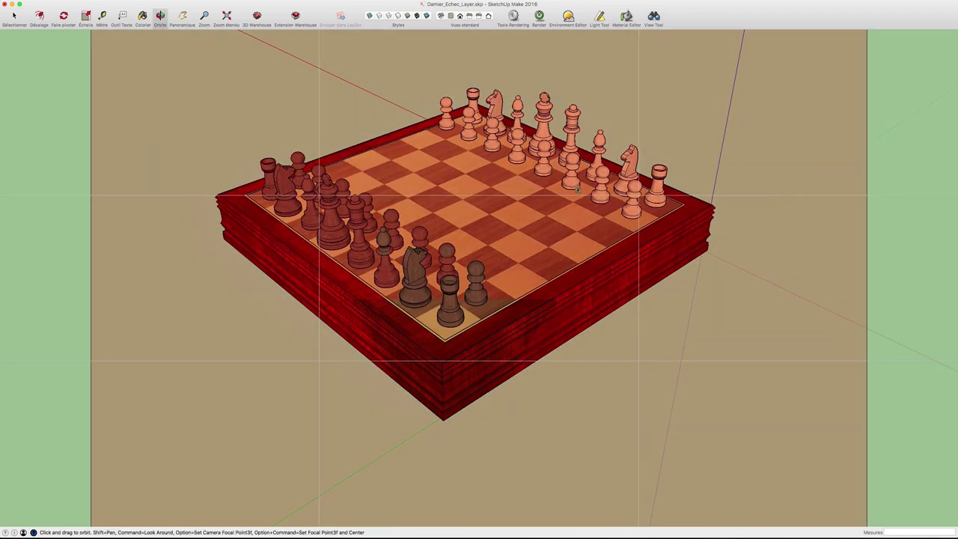
mouse_move(561, 253)
left_mouse_down()
mouse_move(550, 248)
mouse_move(561, 255)
left_mouse_up()
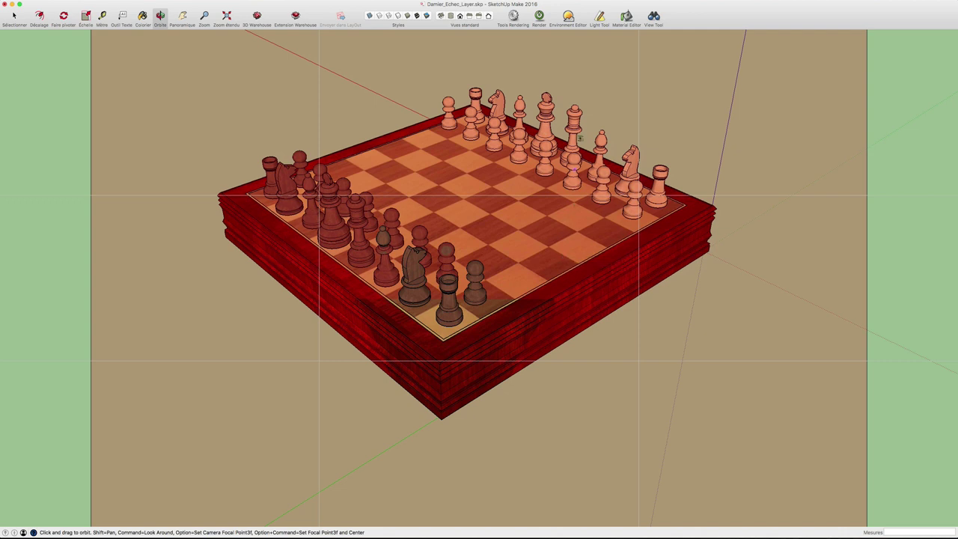
left_click(627, 17)
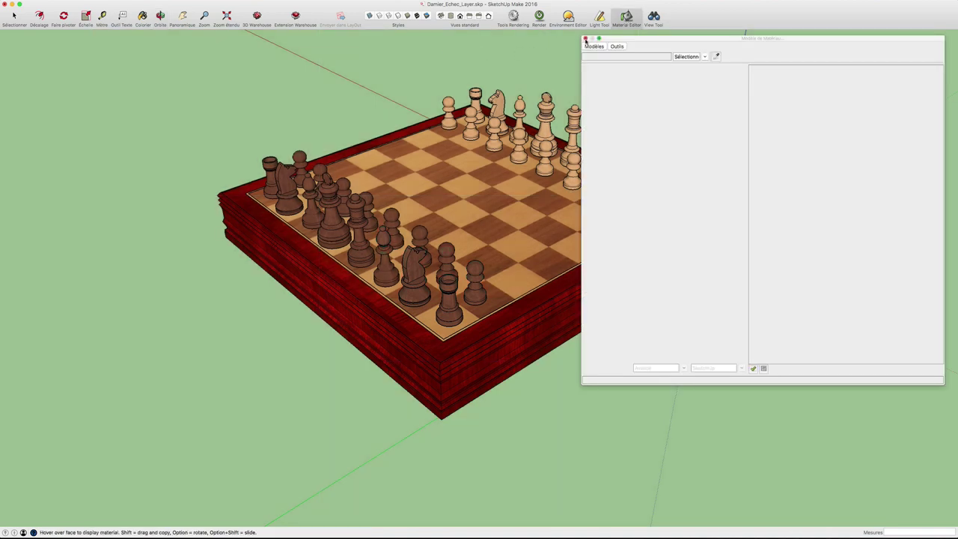
Step: Close the material editor and browse the Twilight Render V2 extension menu without running any command
left_click(585, 38)
left_click(363, 5)
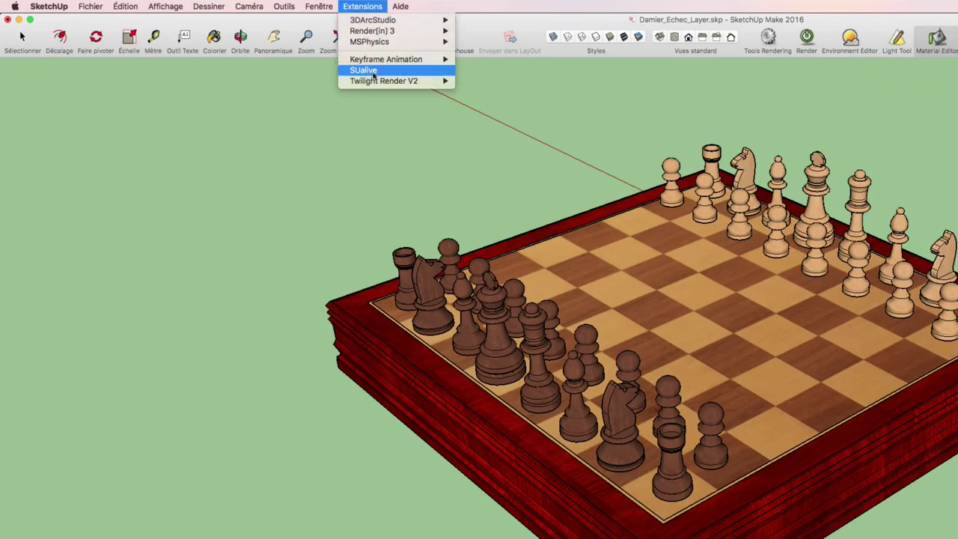
mouse_move(384, 81)
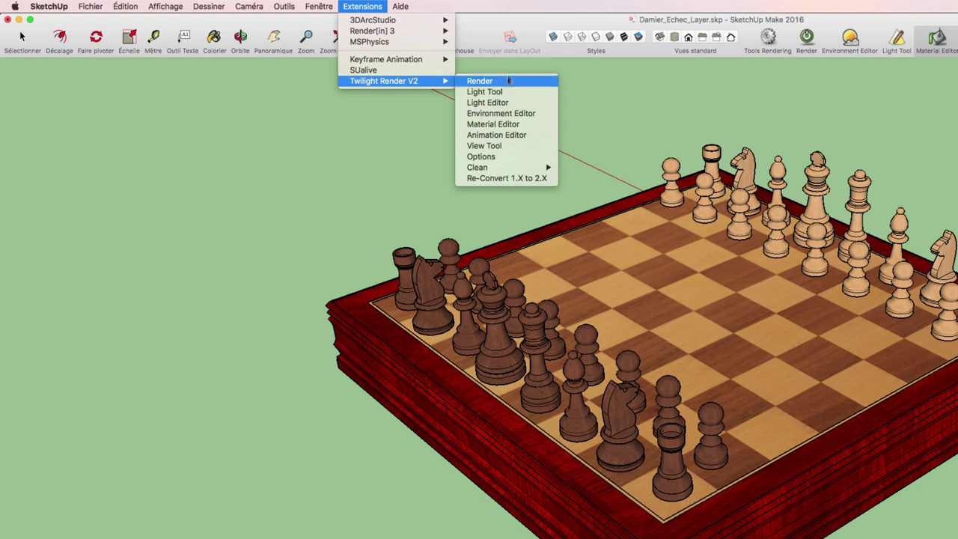
left_click(491, 27)
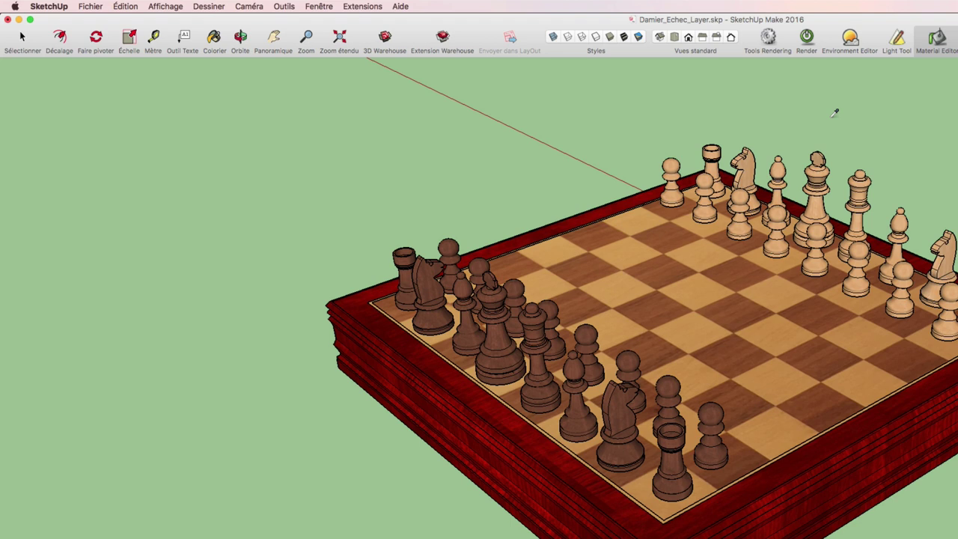
Step: Zoom out and orbit until the whole chessboard sits small near the centre of the view
scroll(810, 232, "down", 2)
scroll(809, 232, "down", 2)
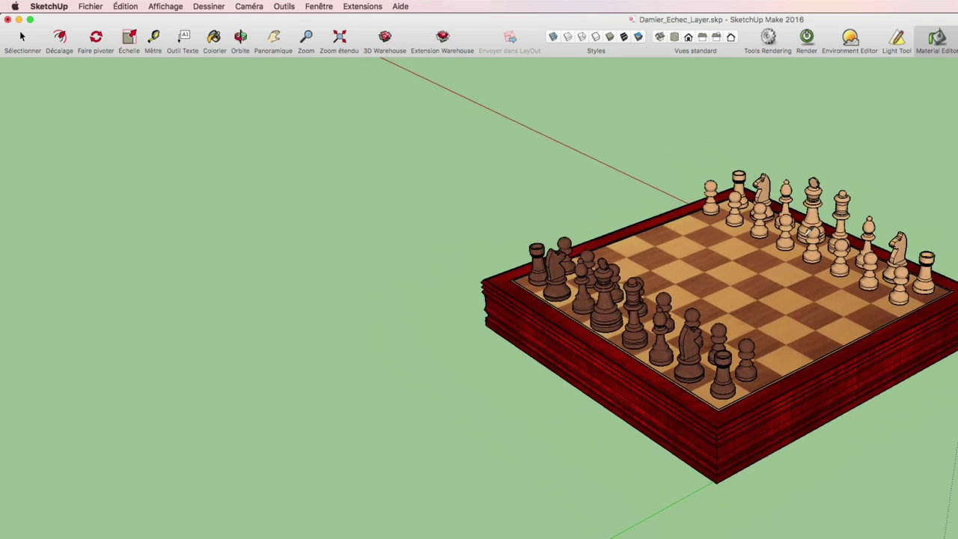
scroll(809, 232, "down", 1)
middle_click_drag(871, 368, 838, 432)
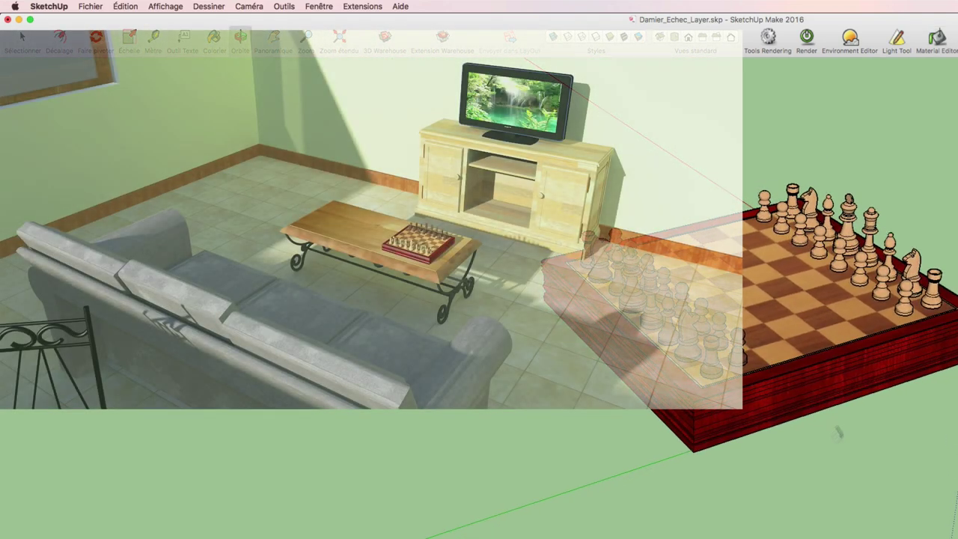